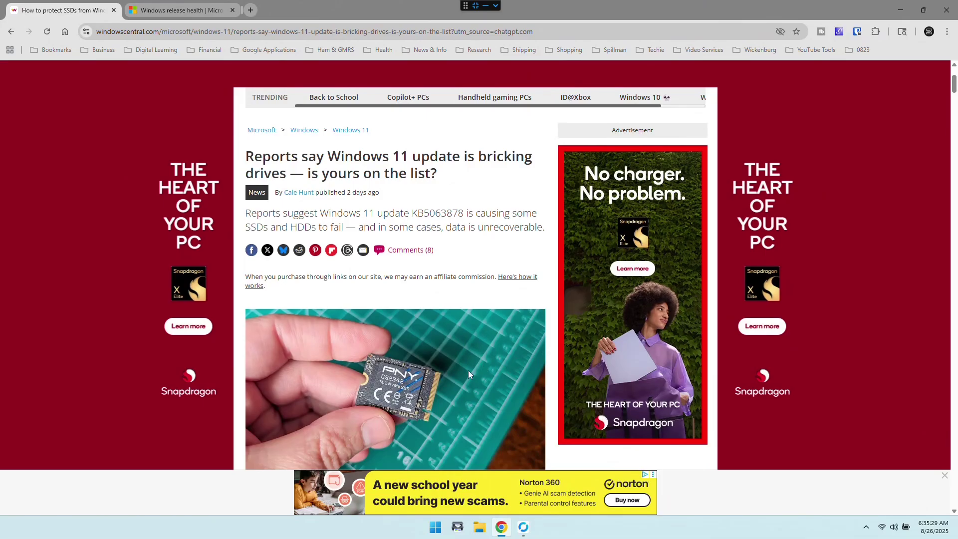
# Read further down the Windows Central article, briefly checking the PC's drives in File Explorer
pyautogui.scroll(-10, 468, 370)
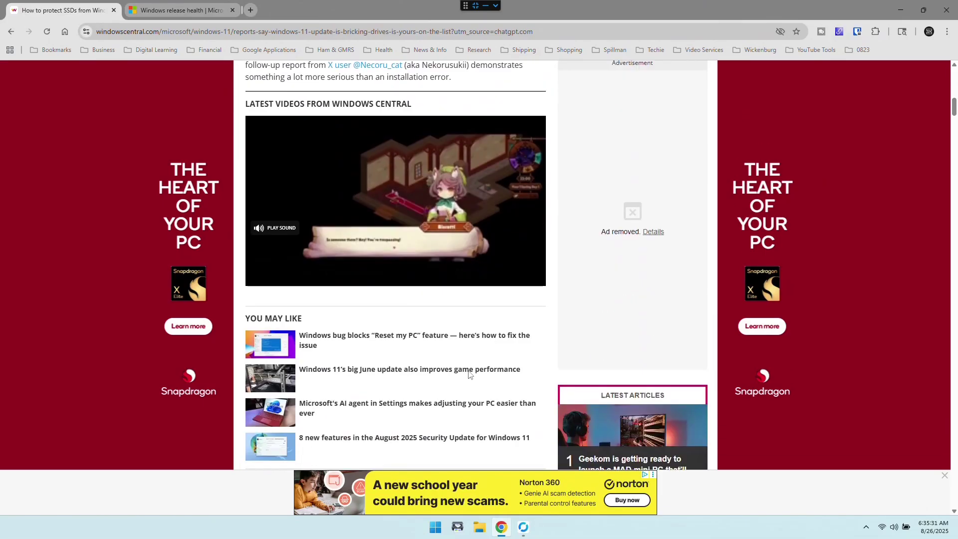
pyautogui.scroll(-14, 469, 375)
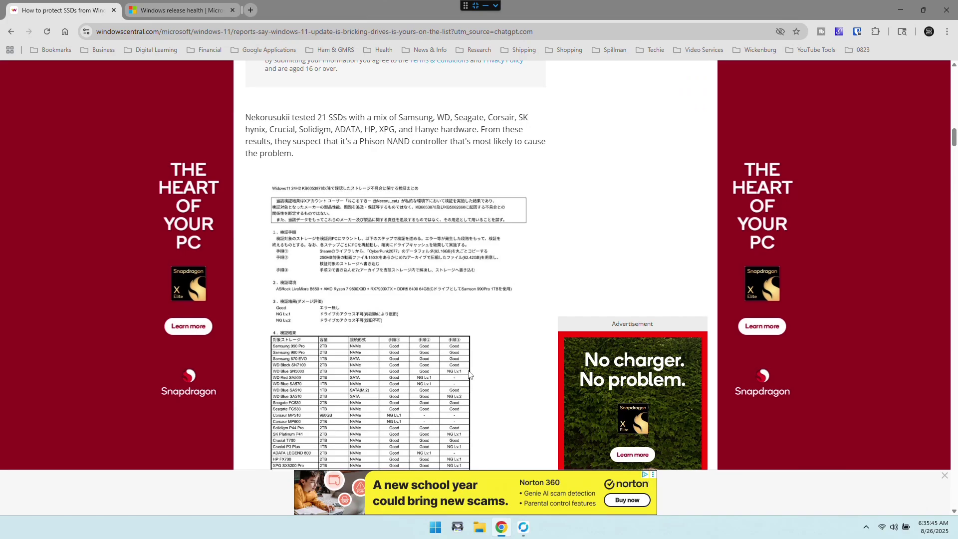
pyautogui.press('super+e')
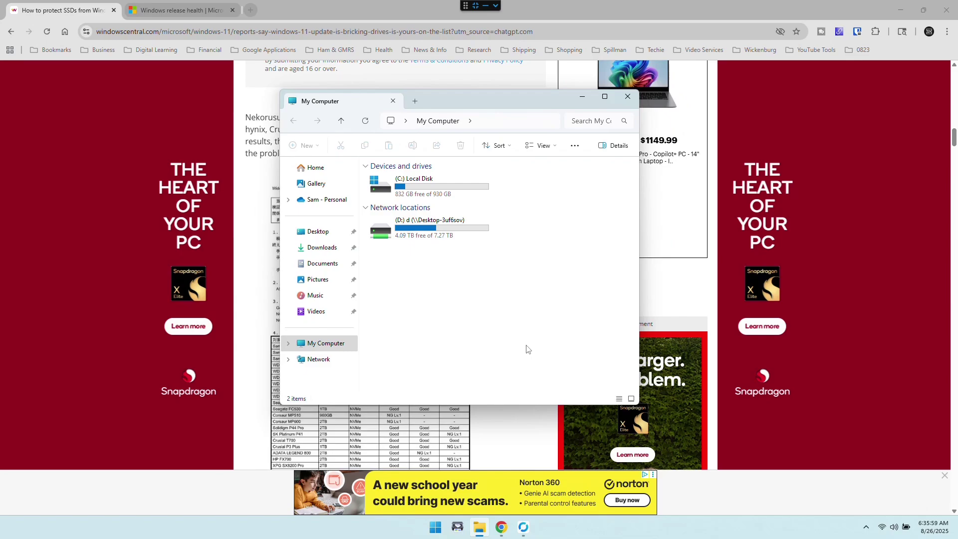
pyautogui.click(628, 97)
pyautogui.scroll(-3, 400, 292)
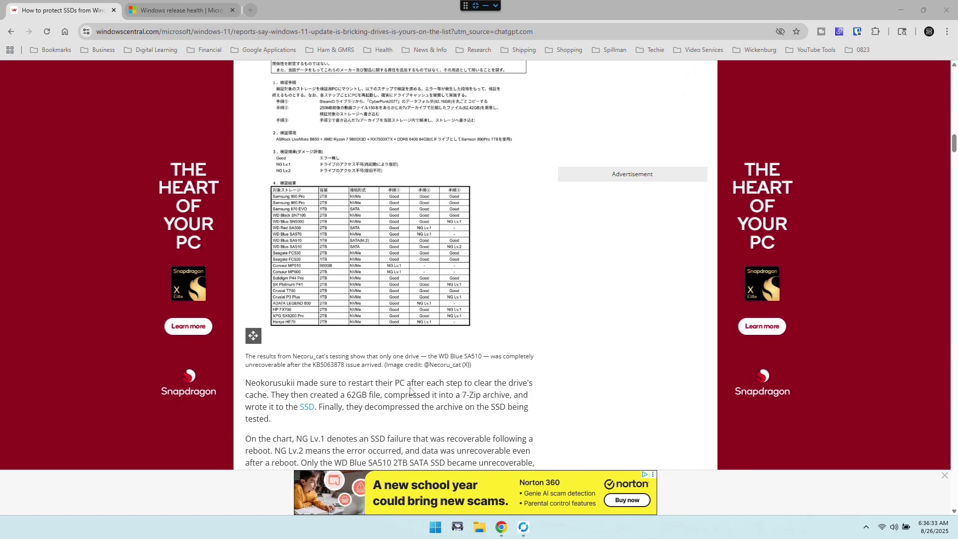
# Minimize Chrome and reach the Windows Update settings page by searching 'windows update' from Start
pyautogui.click(900, 9)
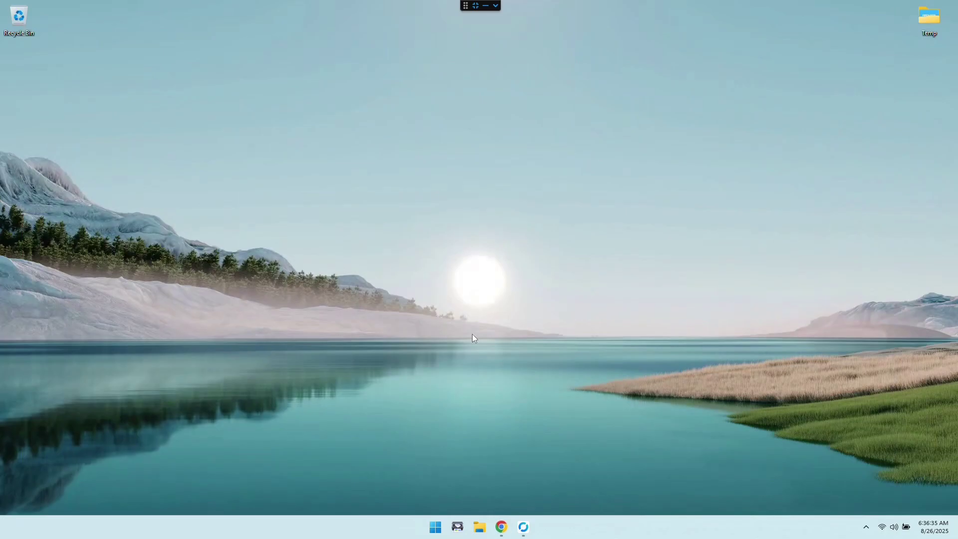
pyautogui.click(433, 531)
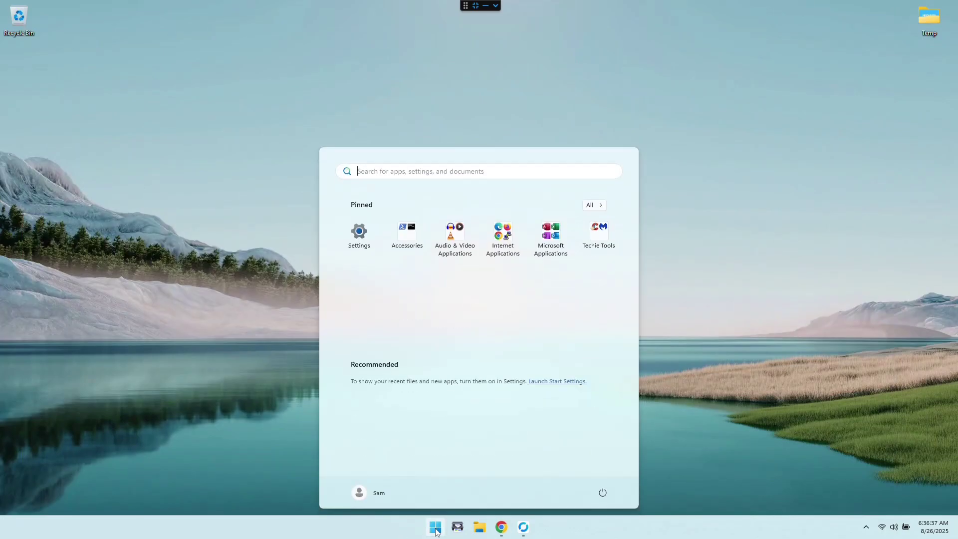
pyautogui.write('windows')
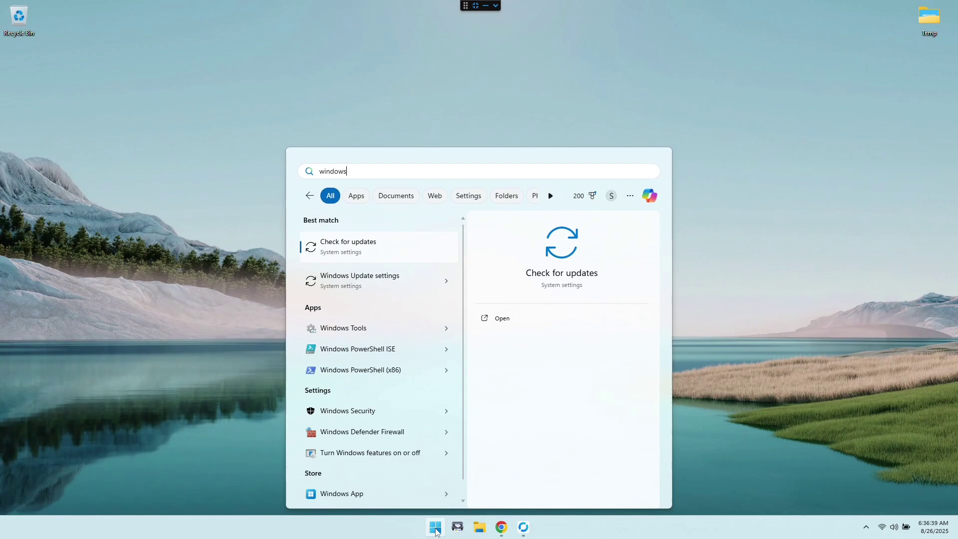
pyautogui.write(' update')
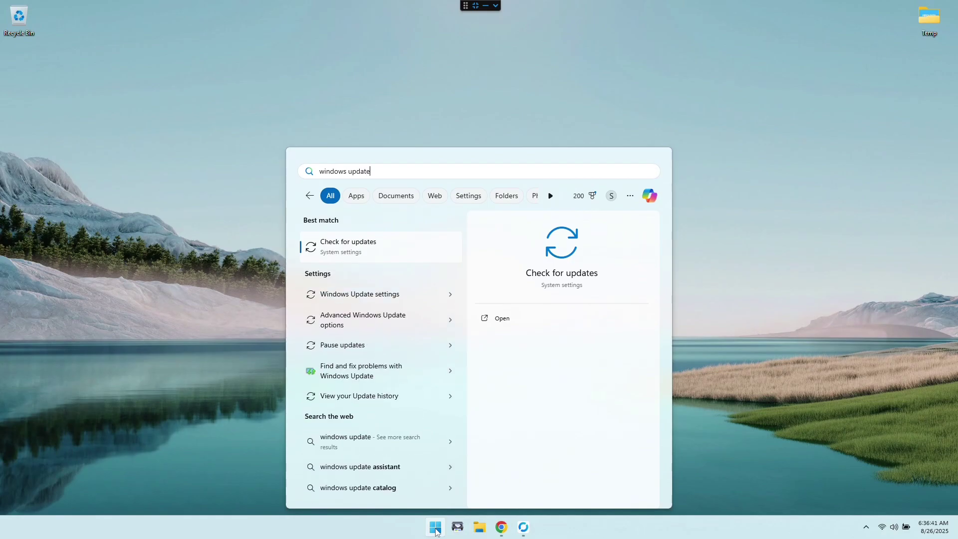
pyautogui.click(347, 247)
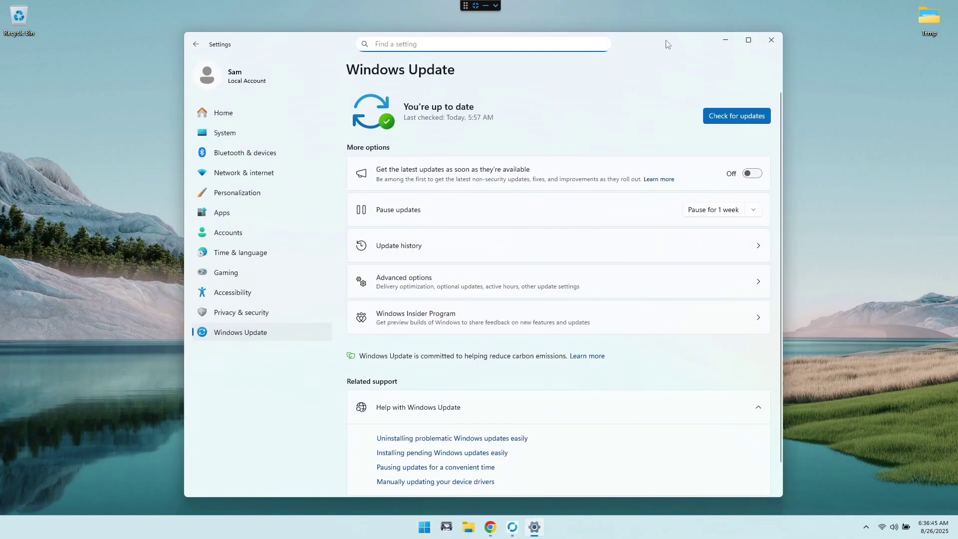
pyautogui.moveTo(667, 45); pyautogui.dragTo(663, 41)
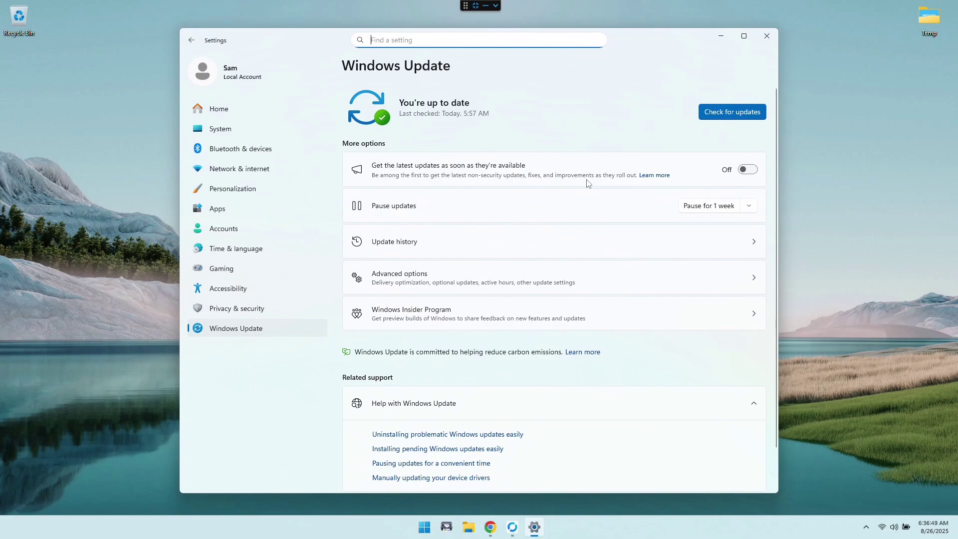
# Use Pause for 1 week so Windows updates stay paused until 9/2/2025
pyautogui.click(711, 212)
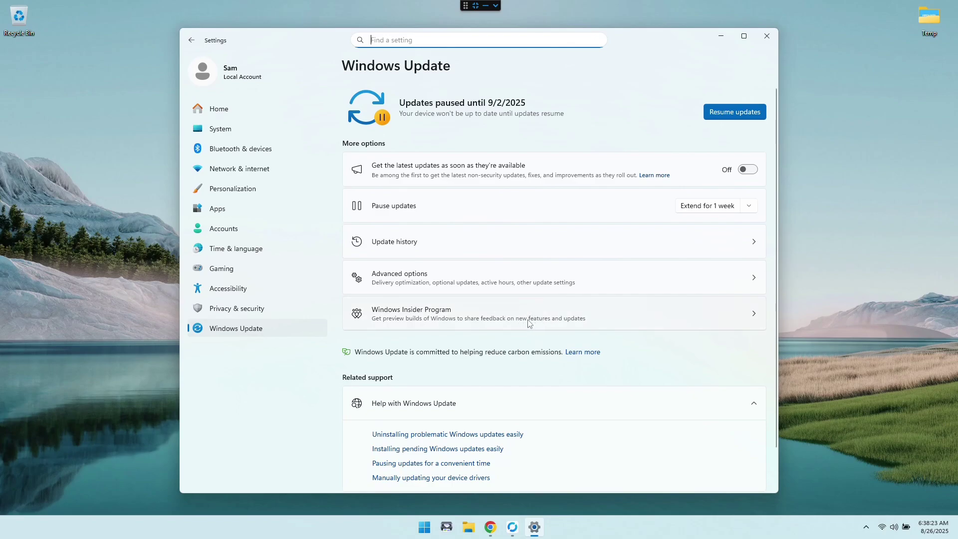
# Go through Update history to the Uninstall updates page listing Security Update KB5063878
pyautogui.click(433, 243)
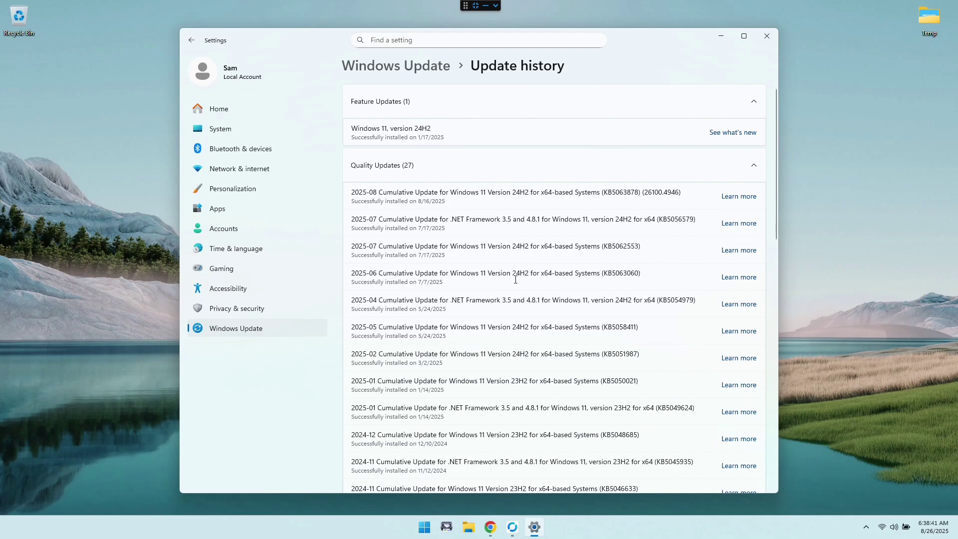
pyautogui.scroll(-2, 514, 270)
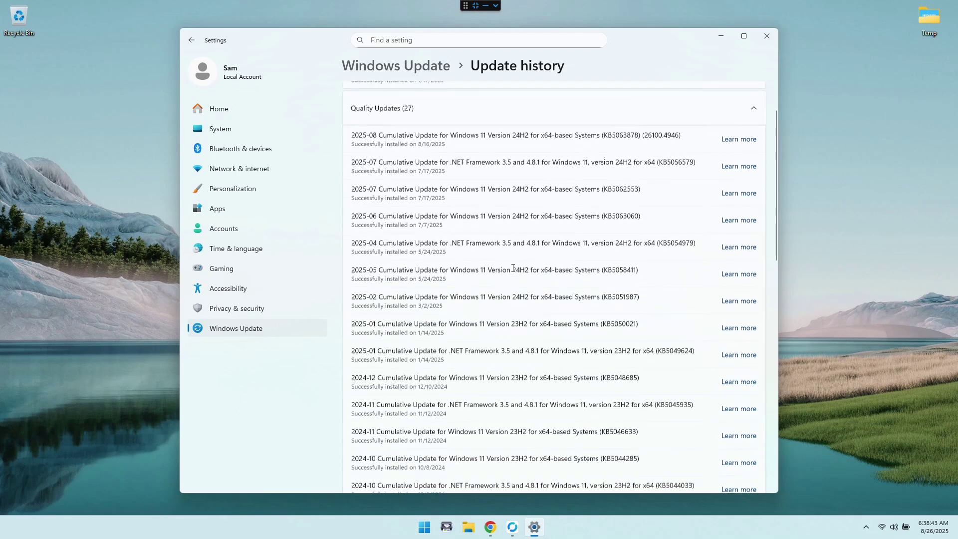
pyautogui.scroll(-10, 514, 268)
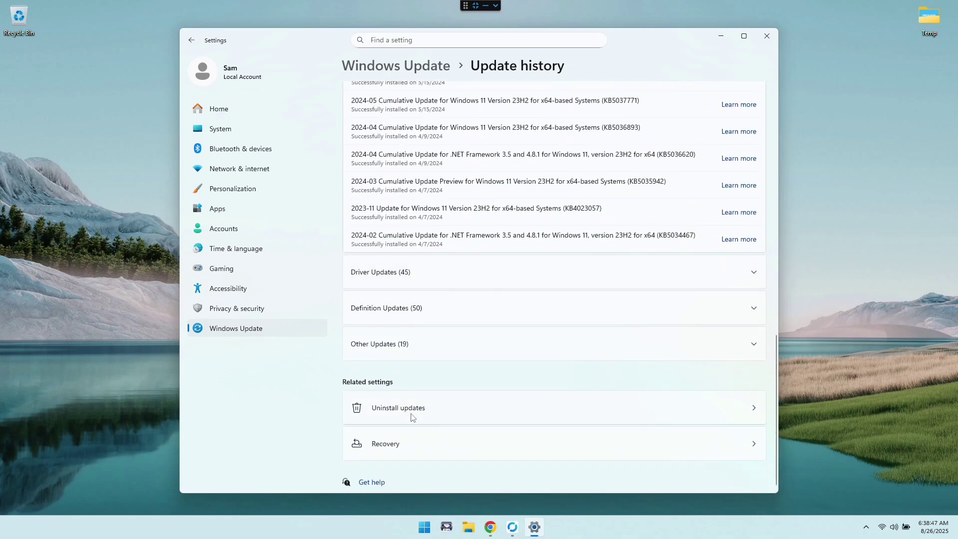
pyautogui.click(438, 412)
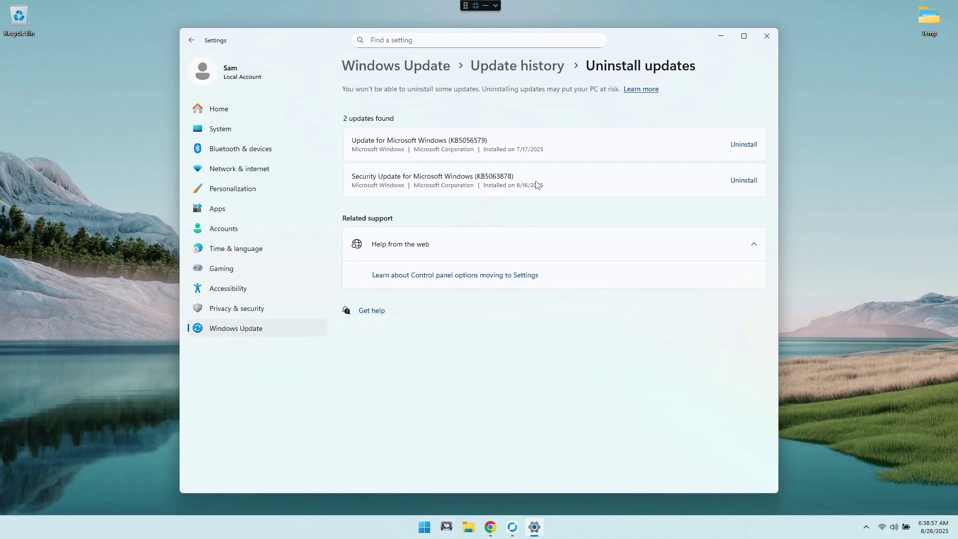
# Uninstall Security Update KB5063878 and confirm the removal
pyautogui.click(743, 180)
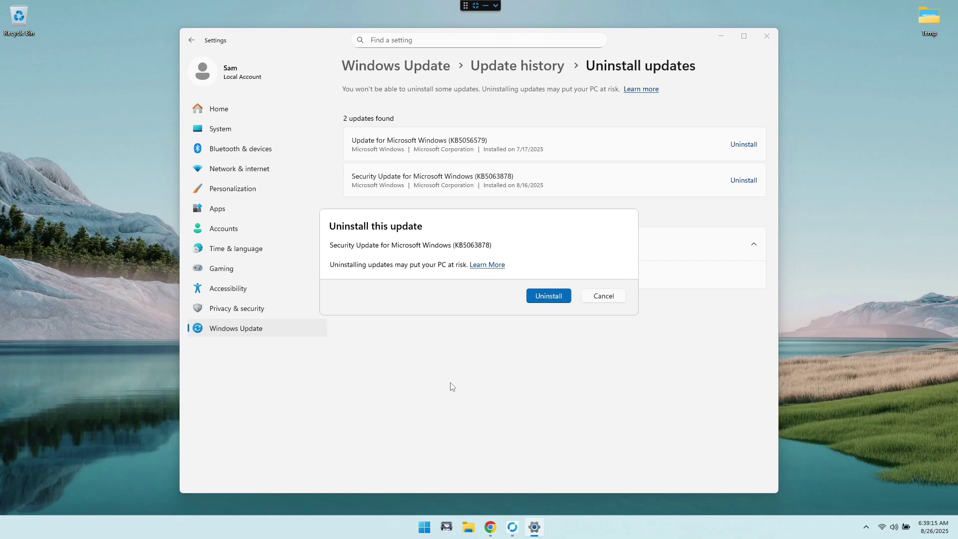
pyautogui.click(546, 297)
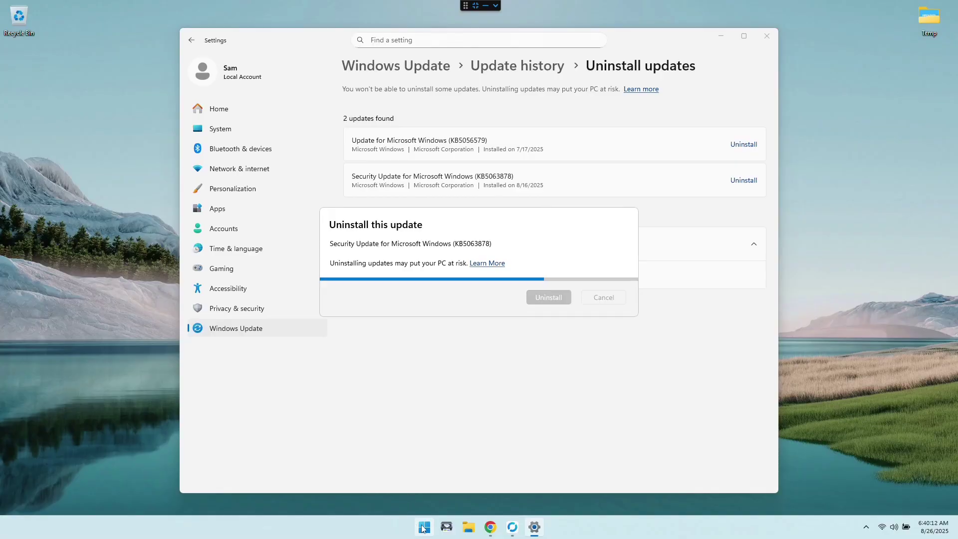
# Search 'features' from Start and open Turn Windows features on or off, scrolling its list
pyautogui.click(424, 529)
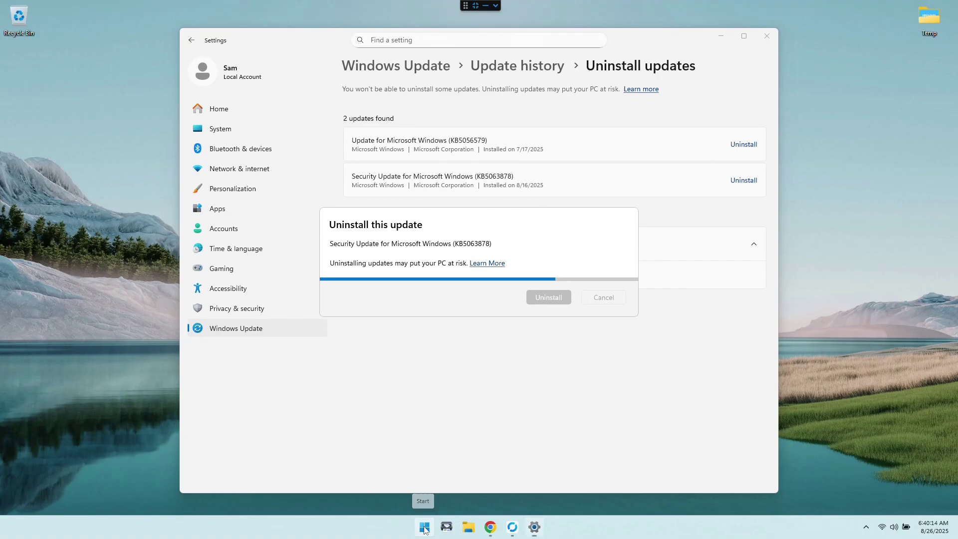
pyautogui.write('features')
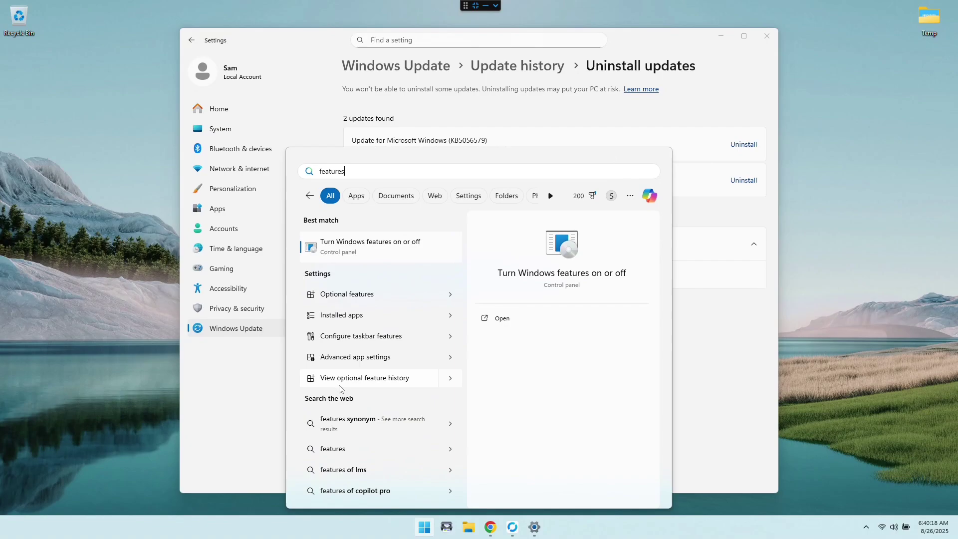
pyautogui.click(399, 249)
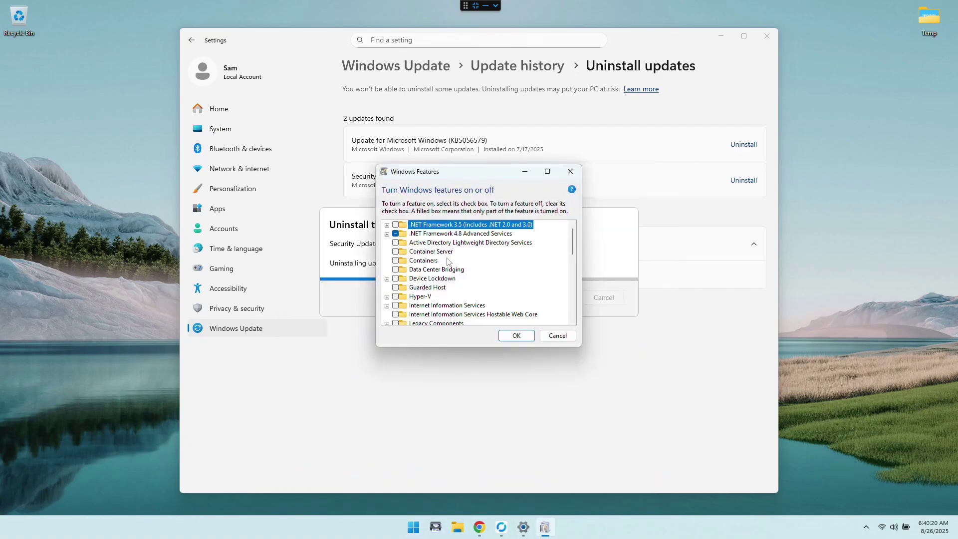
pyautogui.scroll(-1, 572, 255)
pyautogui.moveTo(572, 255); pyautogui.dragTo(575, 311)
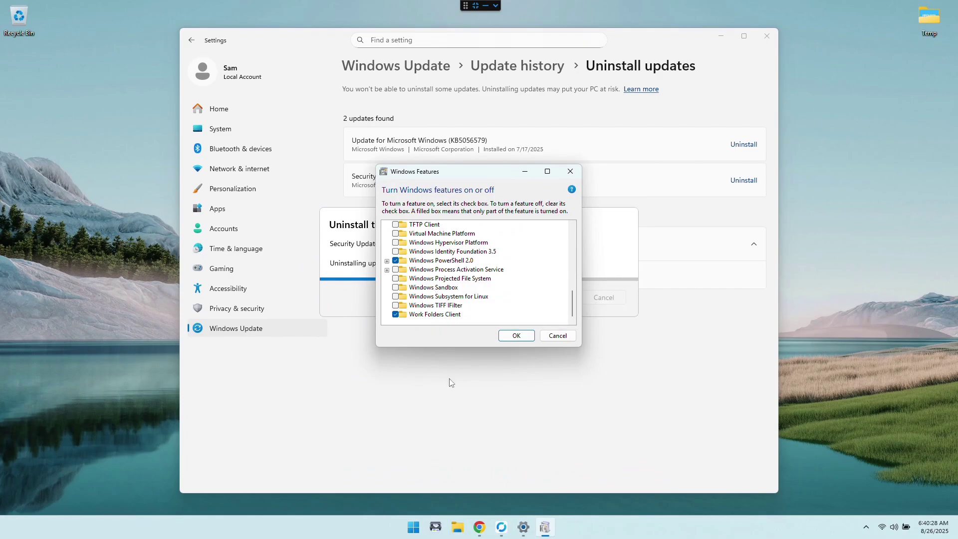
# Cancel the Windows Features dialog and let the KB5063878 uninstall reach its restart-required prompt
pyautogui.click(564, 337)
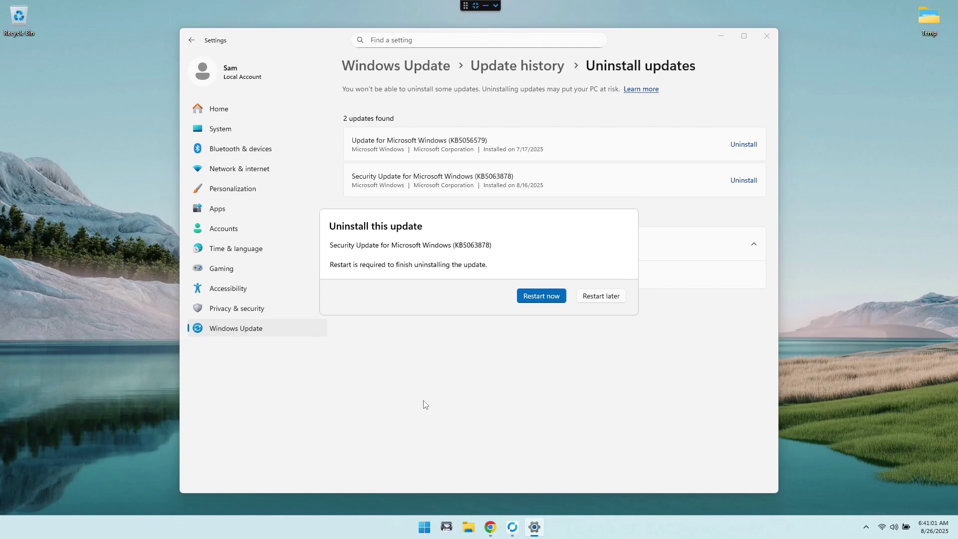
pyautogui.click(539, 296)
# Bring Chrome back to the Windows Central article, then switch to the Windows release health tab
pyautogui.click(490, 527)
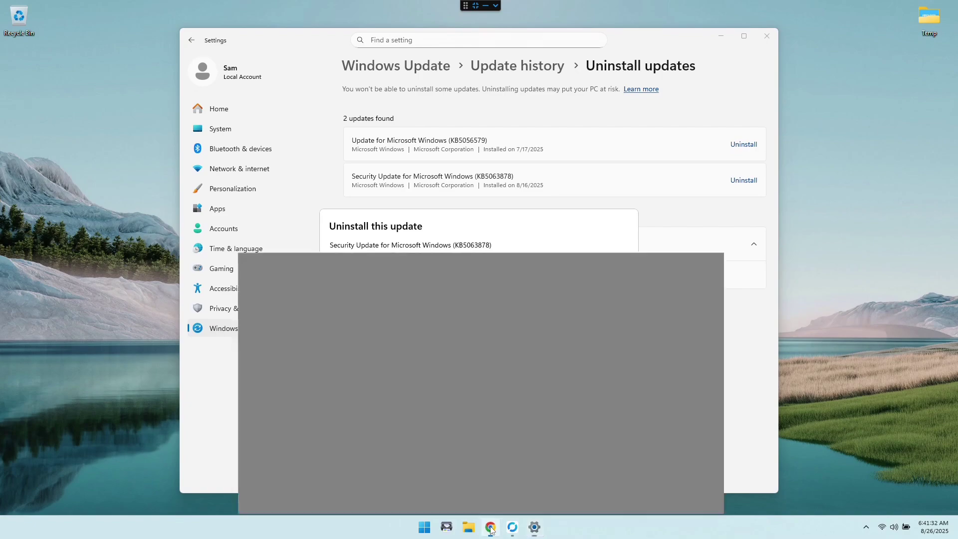
pyautogui.scroll(20, 402, 316)
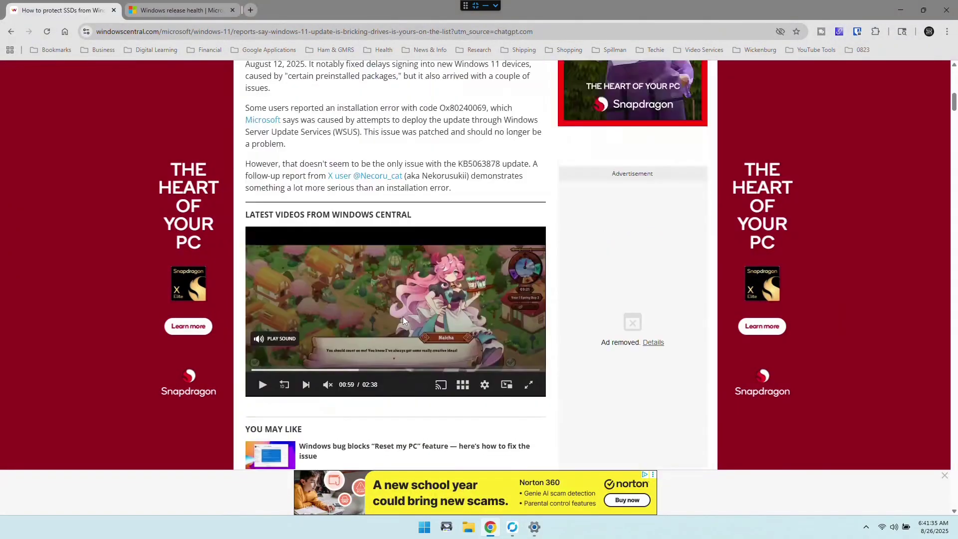
pyautogui.scroll(8, 404, 320)
pyautogui.scroll(-20, 404, 320)
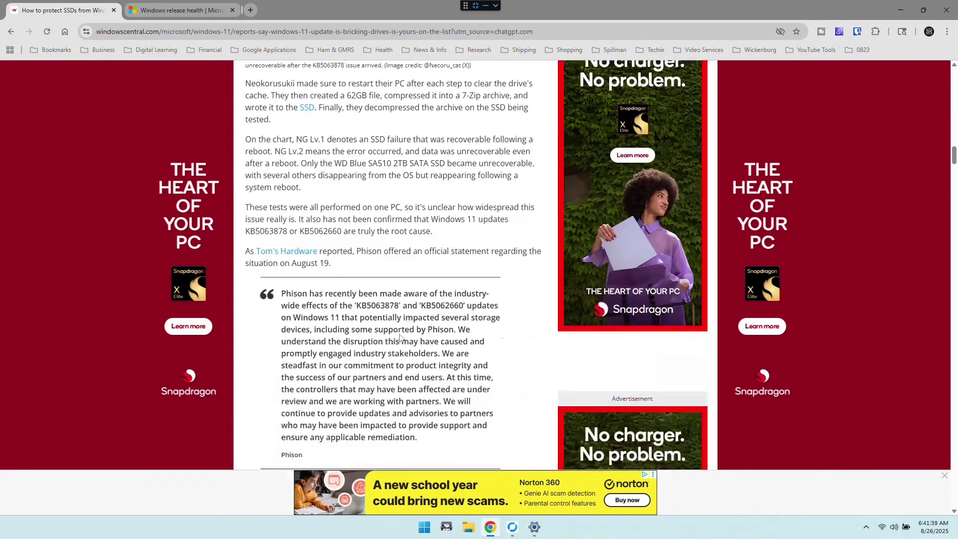
pyautogui.scroll(-7, 407, 362)
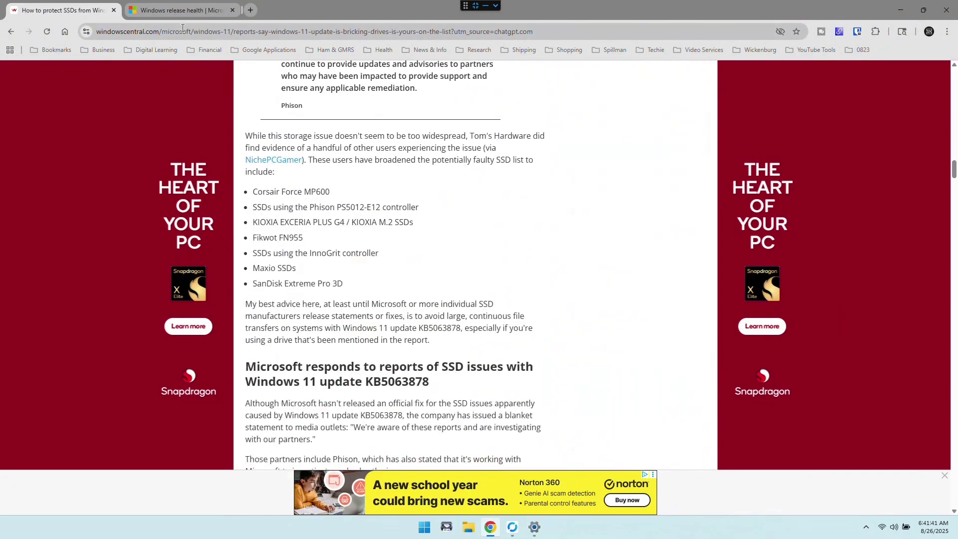
pyautogui.click(179, 10)
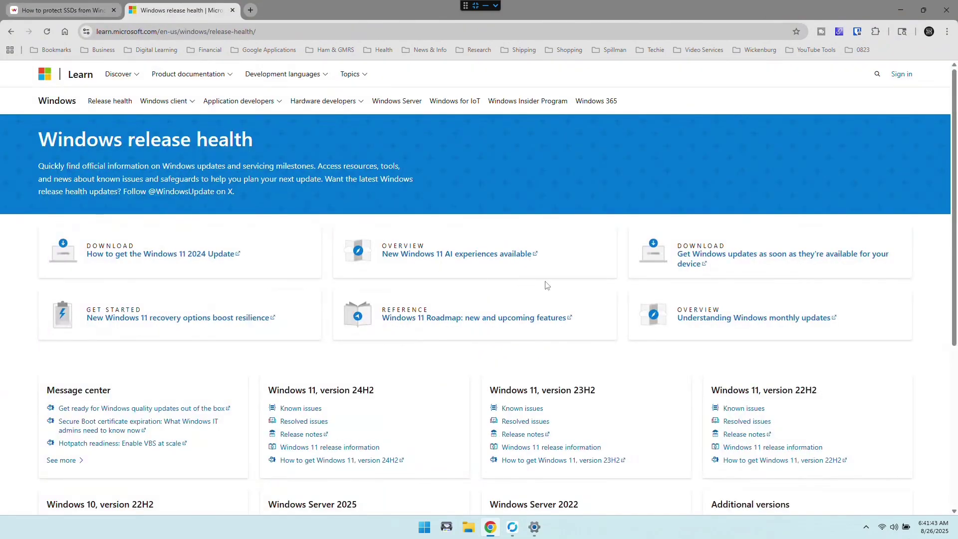